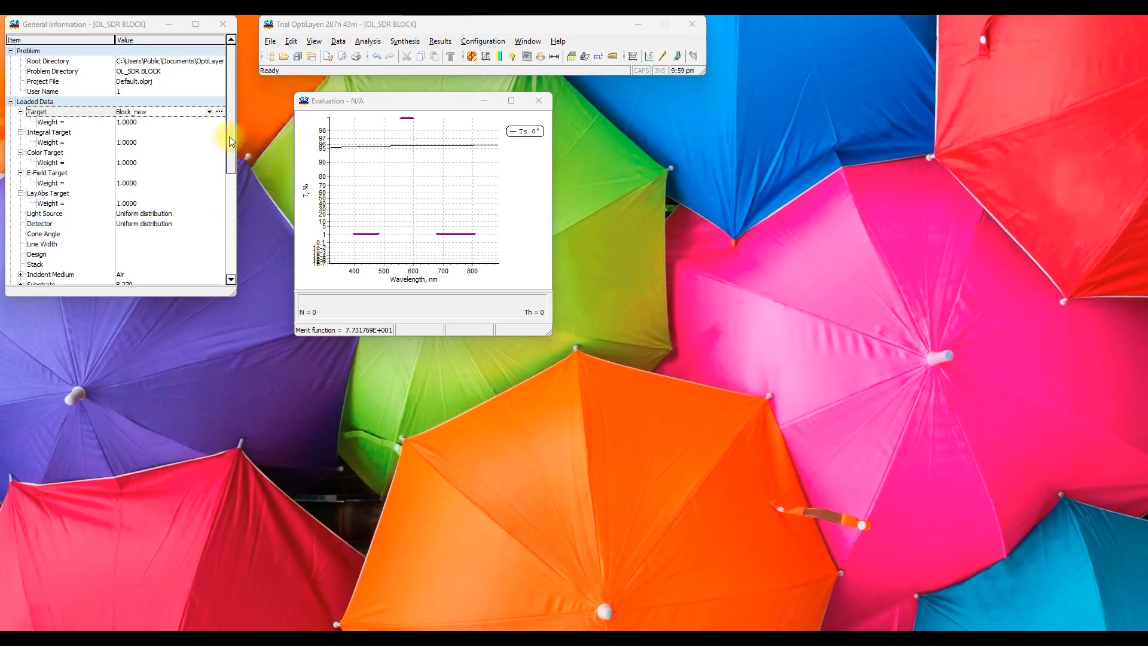
- Open the Block_new target from the target database and view its spectral points table
left_click(73, 112)
right_click(73, 112)
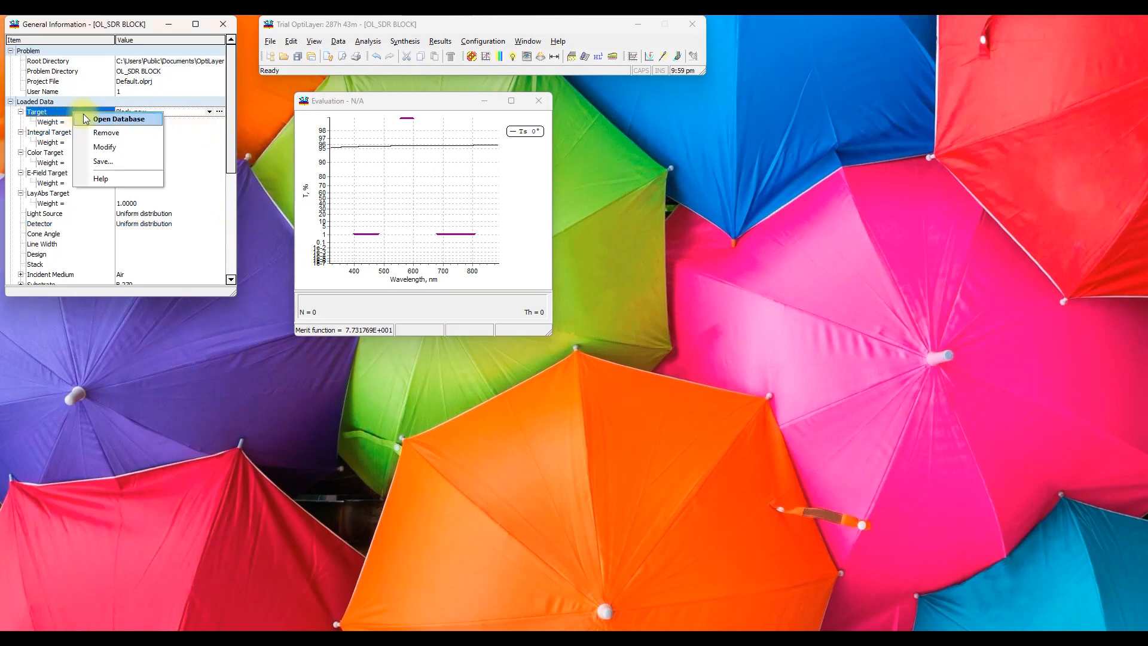
left_click(84, 118)
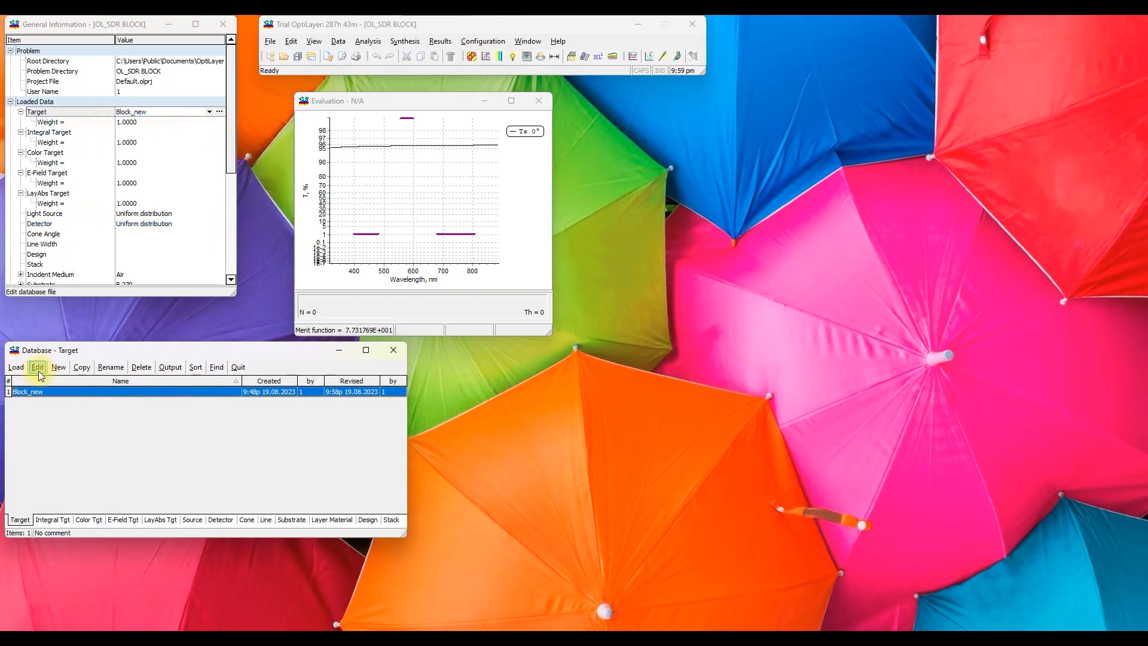
left_click(39, 371)
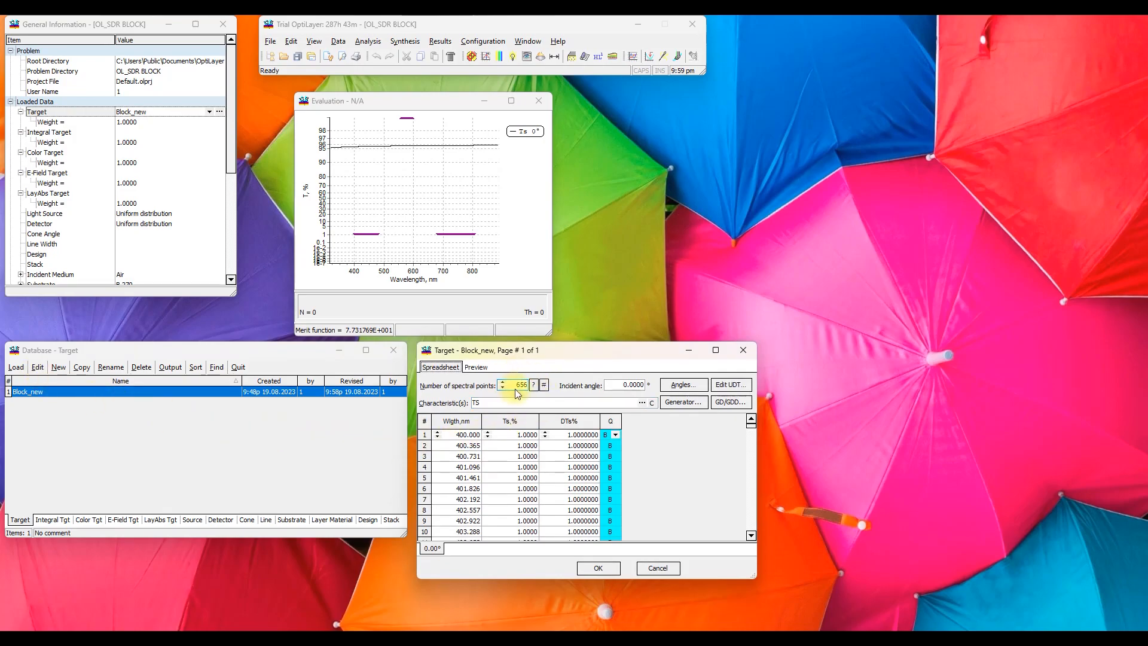
mouse_move(749, 431)
left_mouse_down()
mouse_move(742, 486)
mouse_move(749, 427)
left_mouse_up()
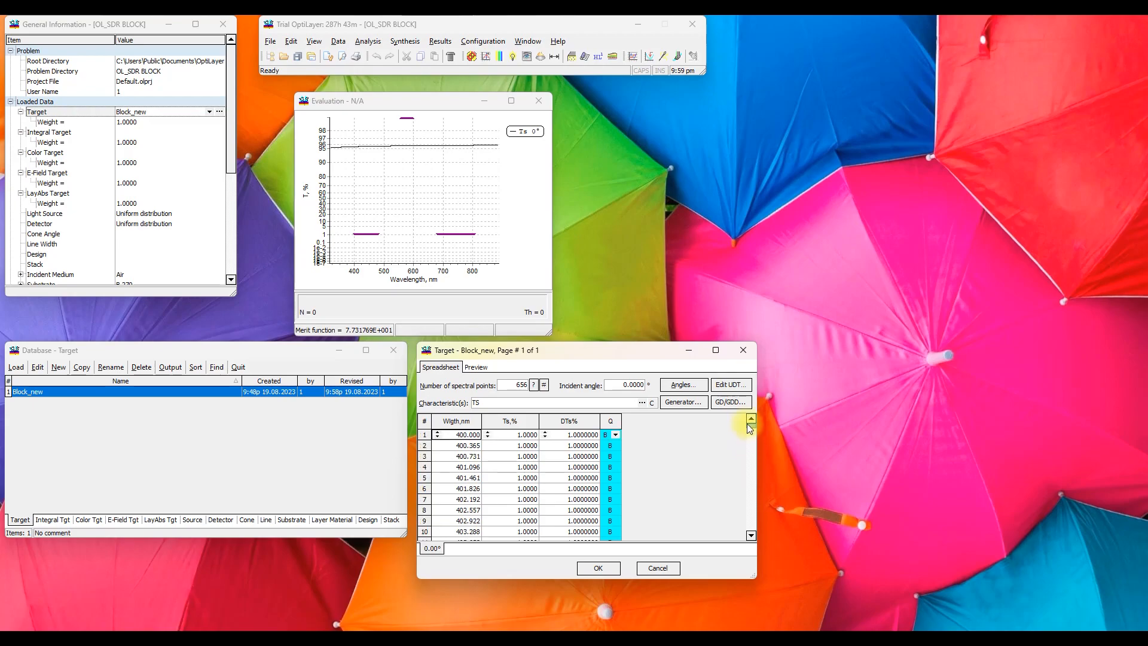
- Examine the Block_new target's transmittance preview against the wavelength, Ts and tolerance values in its spectral points table
left_click(476, 367)
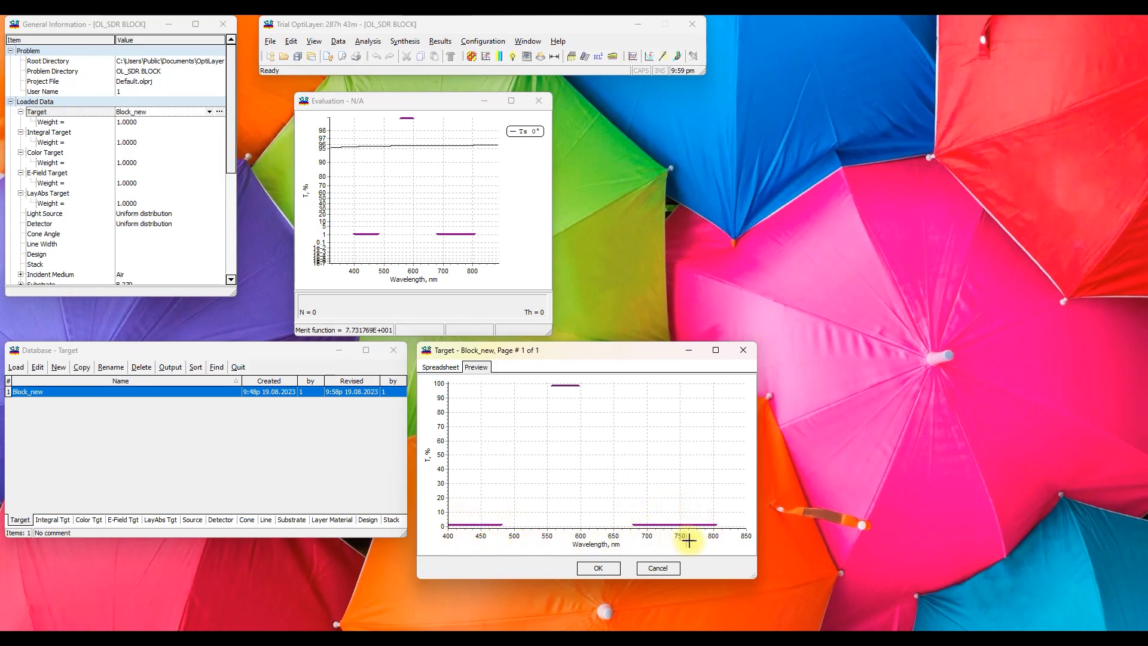
left_click(449, 369)
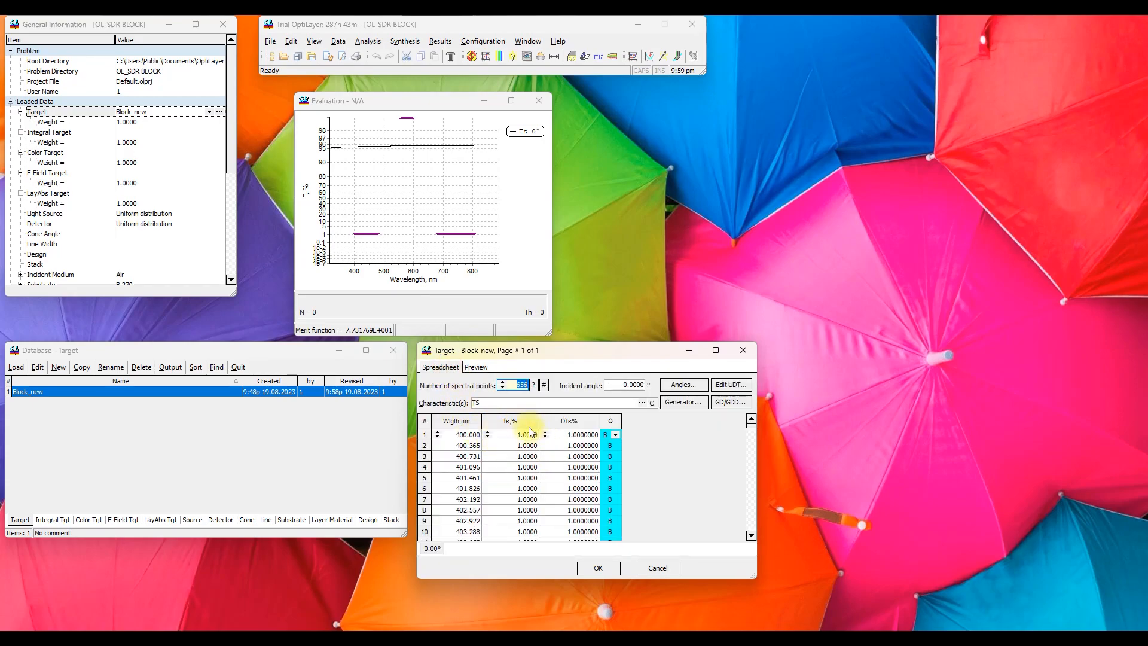
left_click(473, 368)
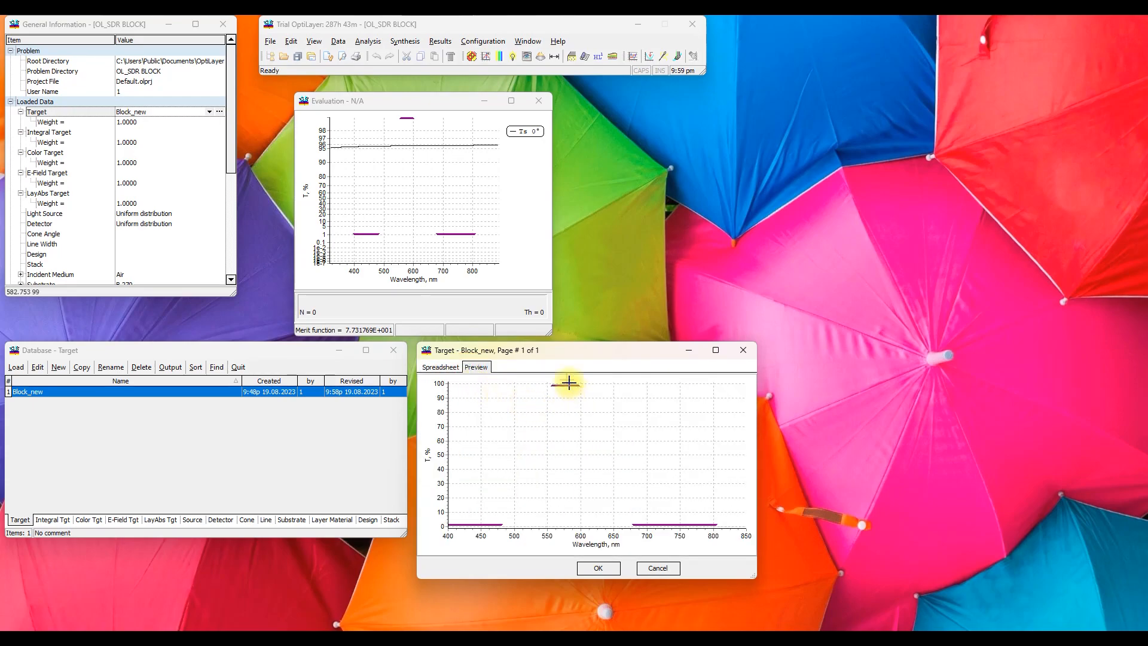
left_click(450, 368)
left_click_drag(751, 422, 751, 468)
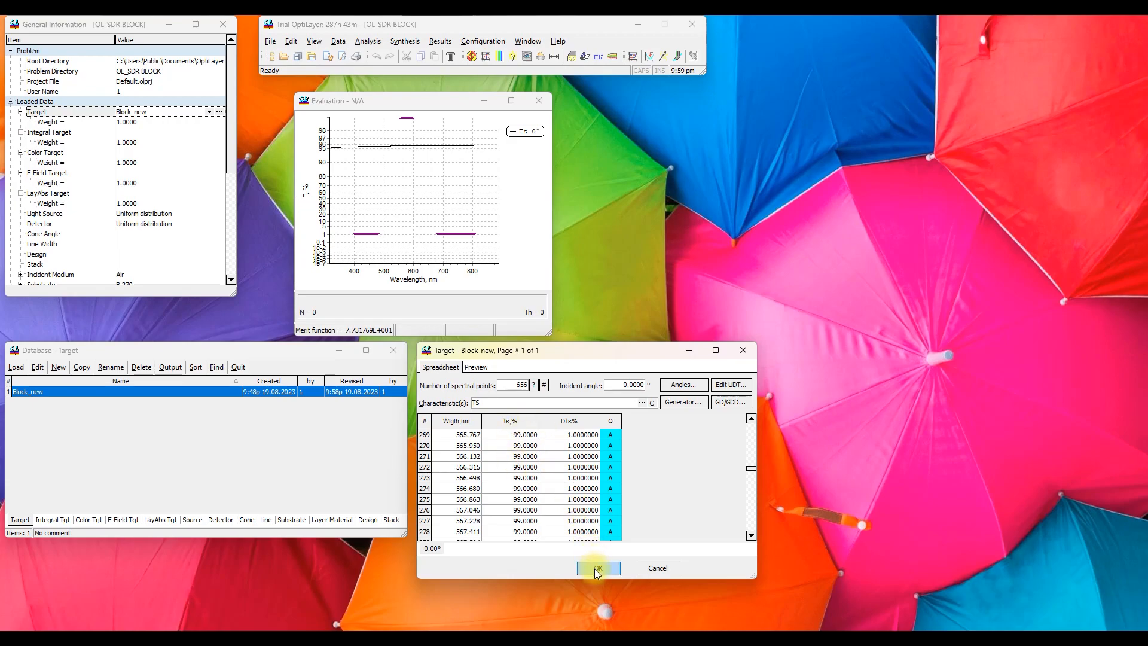
left_click_drag(750, 469, 750, 427)
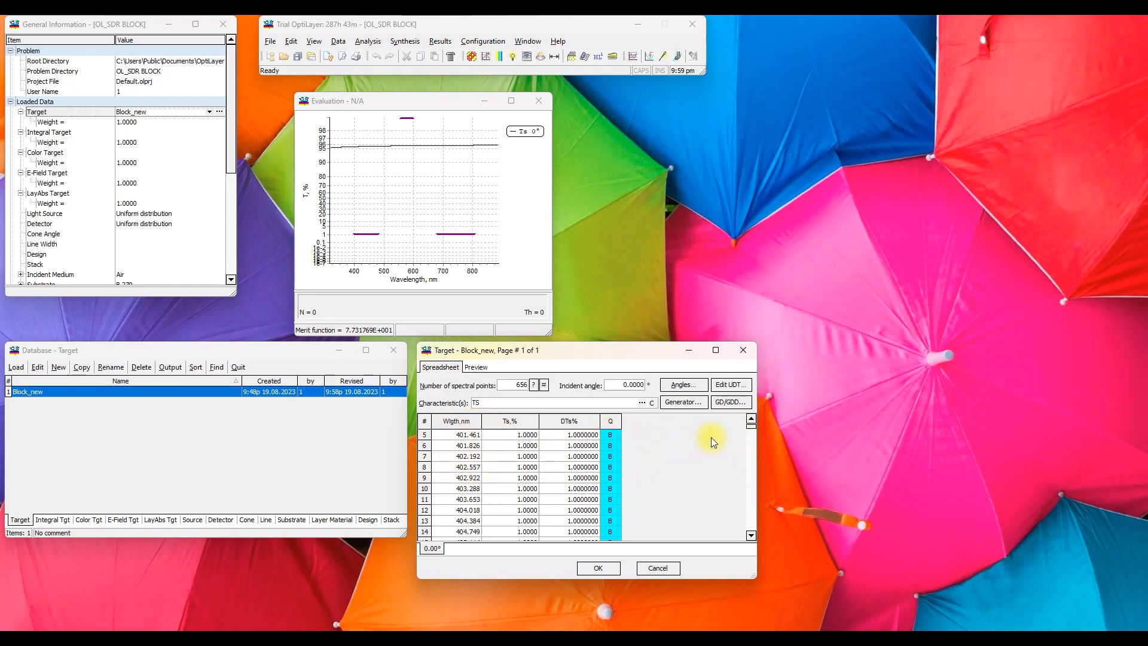
left_click_drag(750, 426, 751, 469)
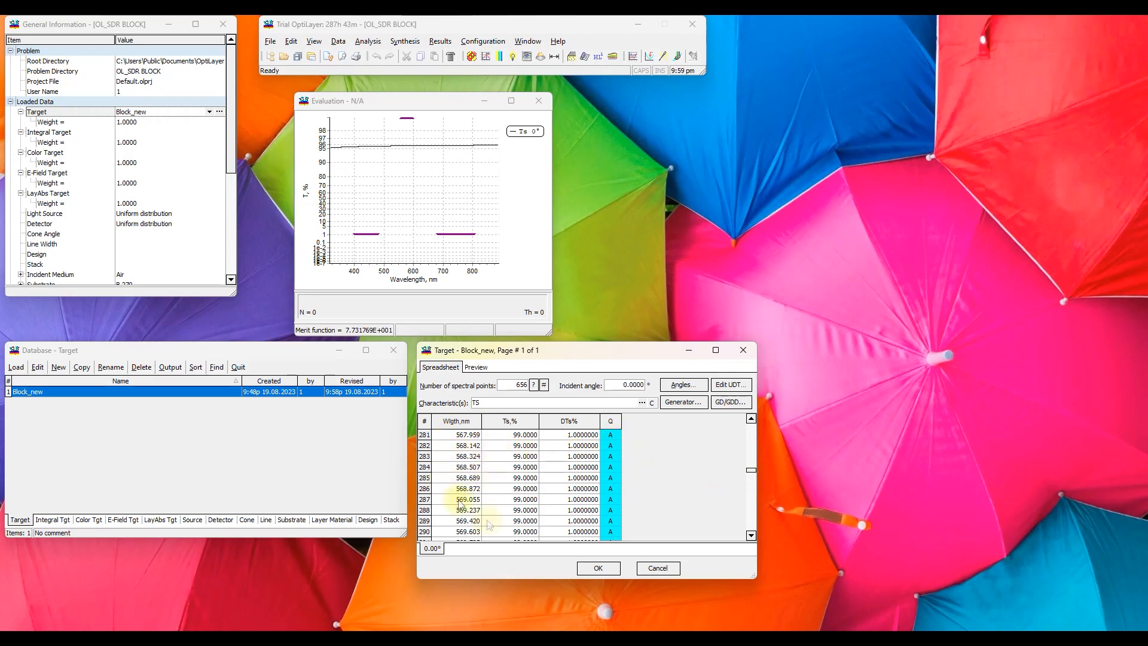
- Accept and load the Block_new target, and load B 270 as the substrate
left_click(595, 568)
left_click(16, 369)
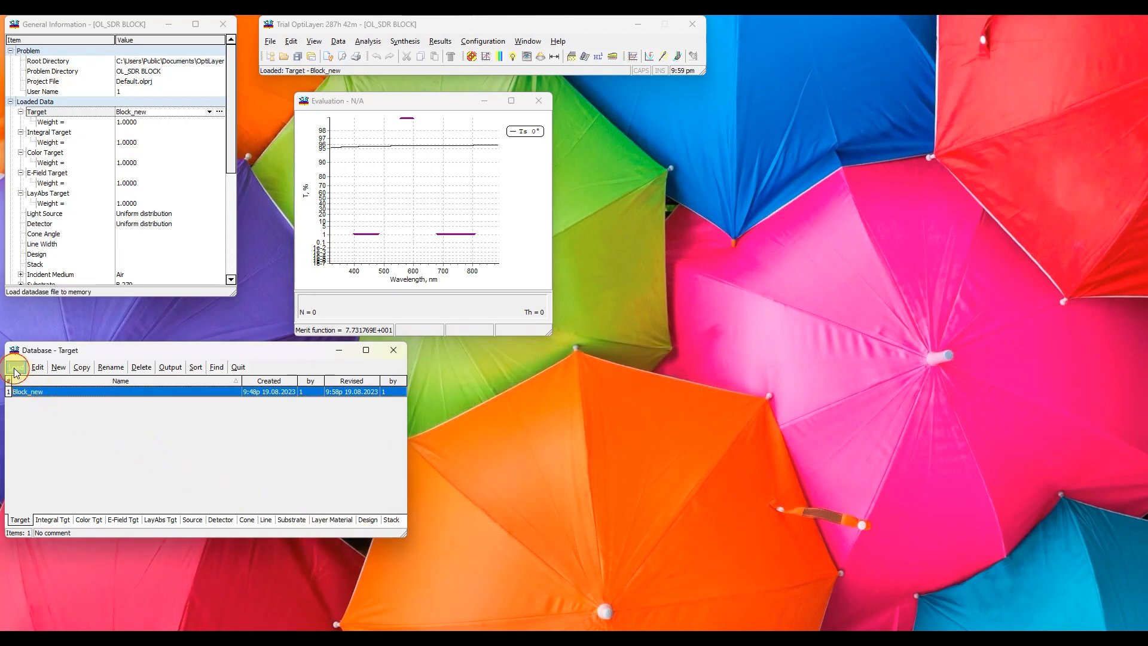
left_click(279, 520)
left_click(49, 402)
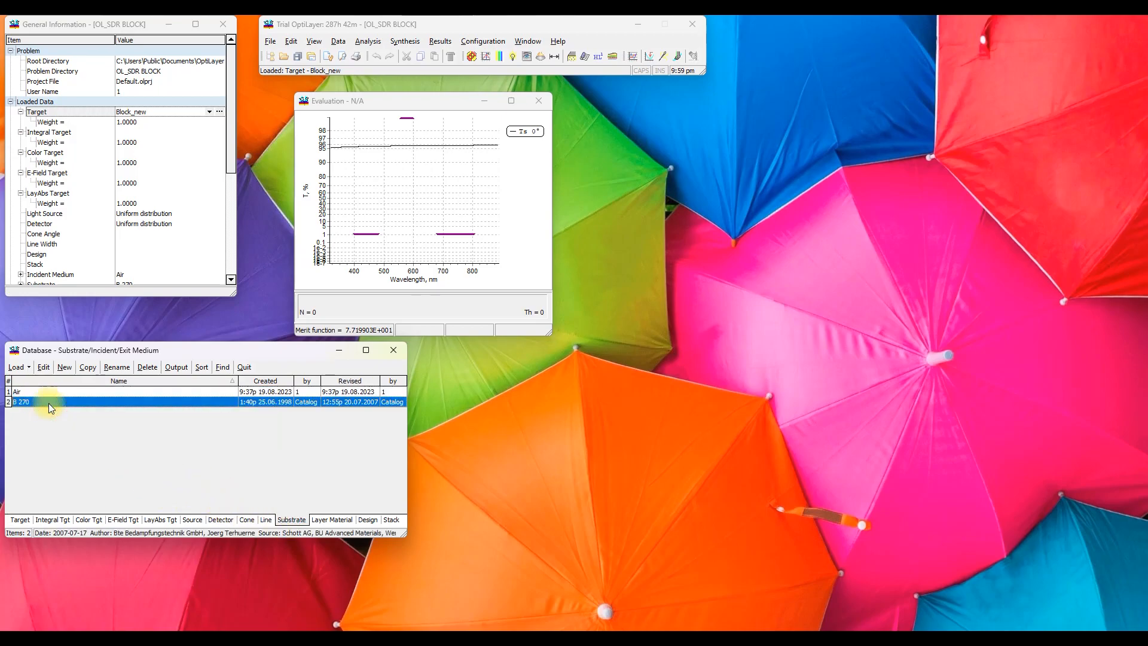
left_click(24, 367)
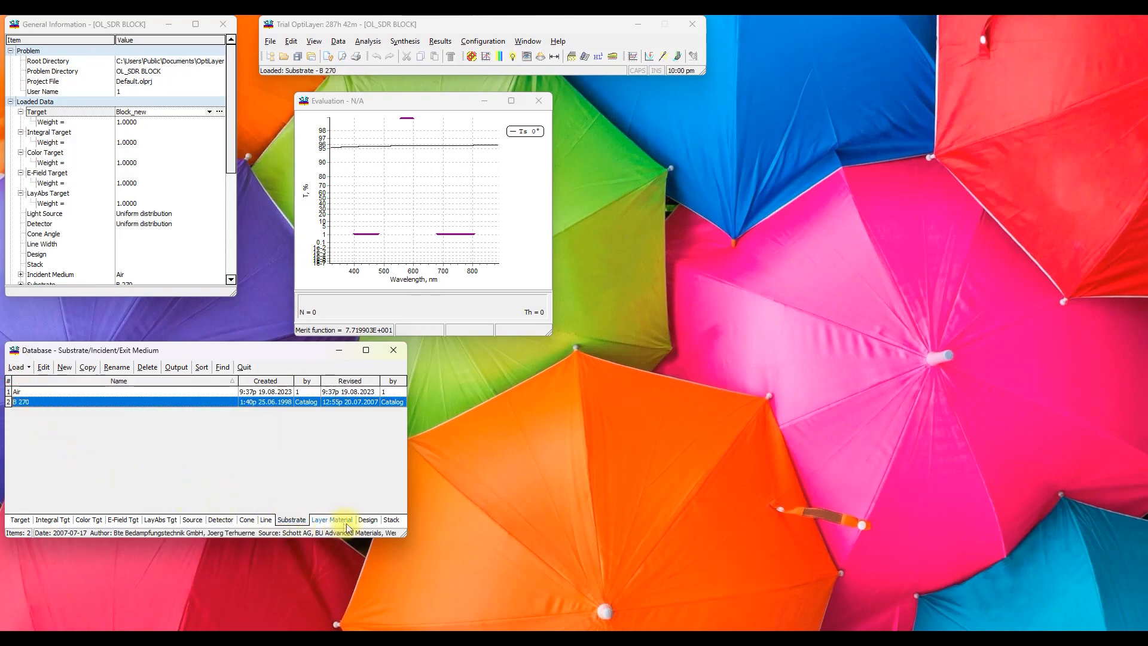
- Load the layer materials Nb2O5 and SIO2 from the database
left_click(341, 520)
left_click(27, 392)
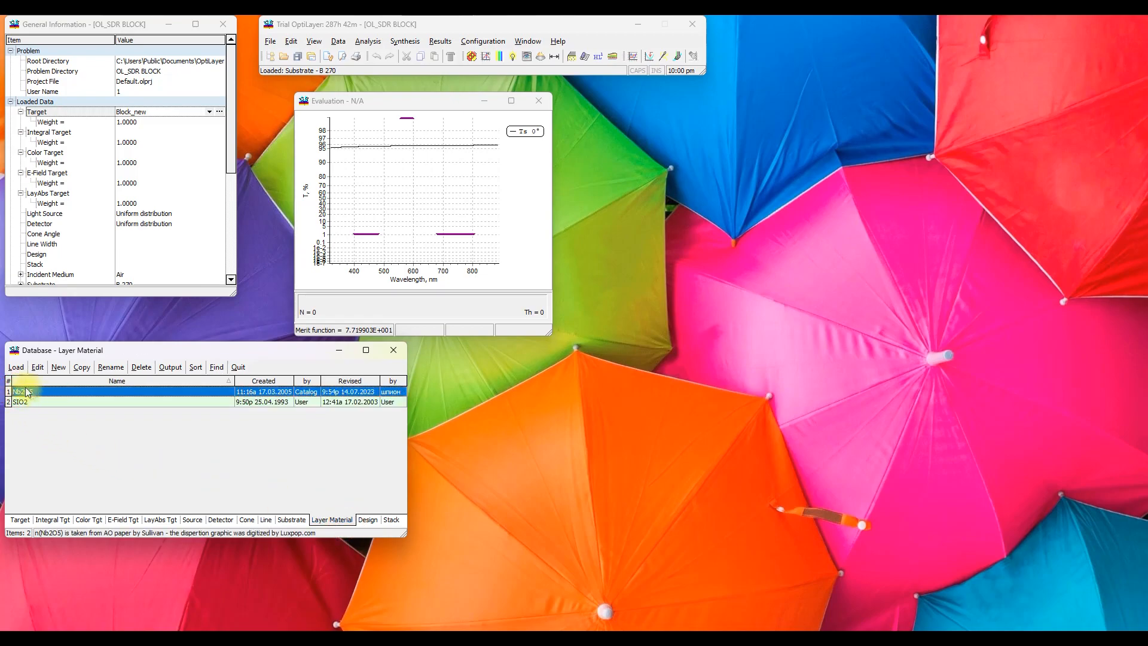
left_click(16, 367)
left_click(24, 401)
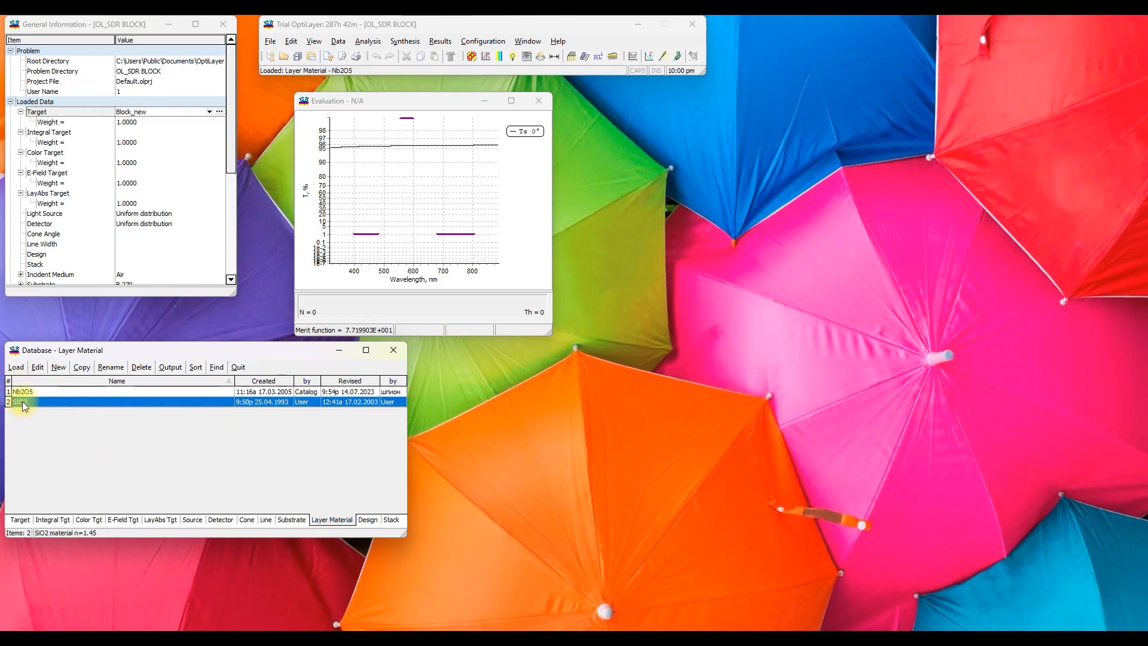
left_click(16, 367)
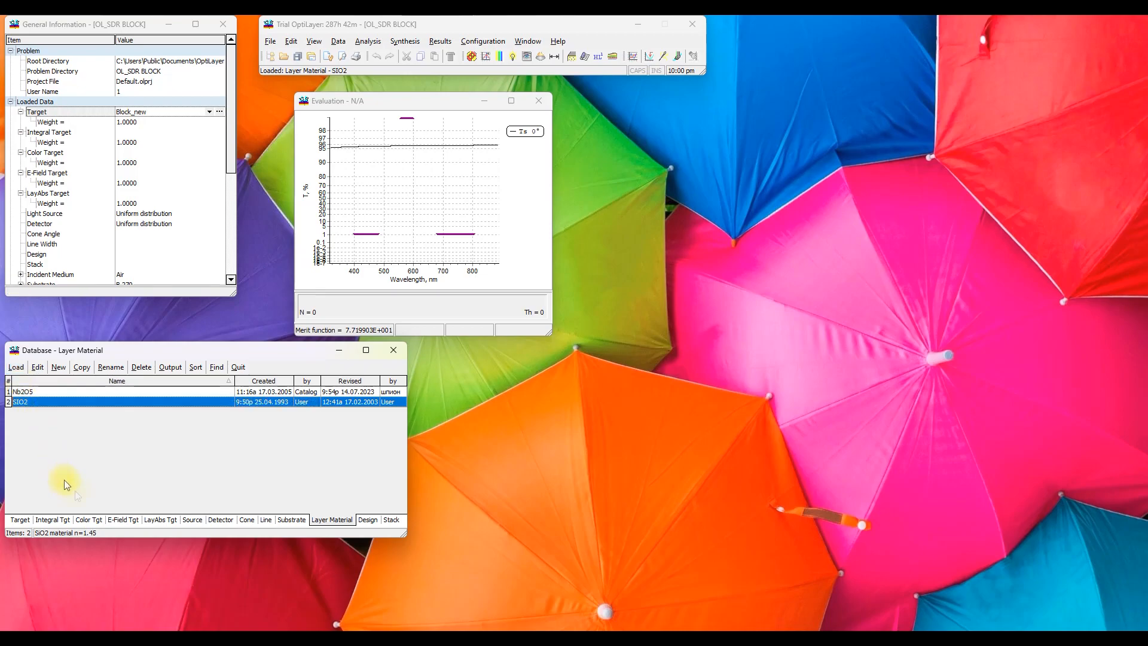
- Review the layer thicknesses of the No Name design through the last layer and load that design
left_click(367, 519)
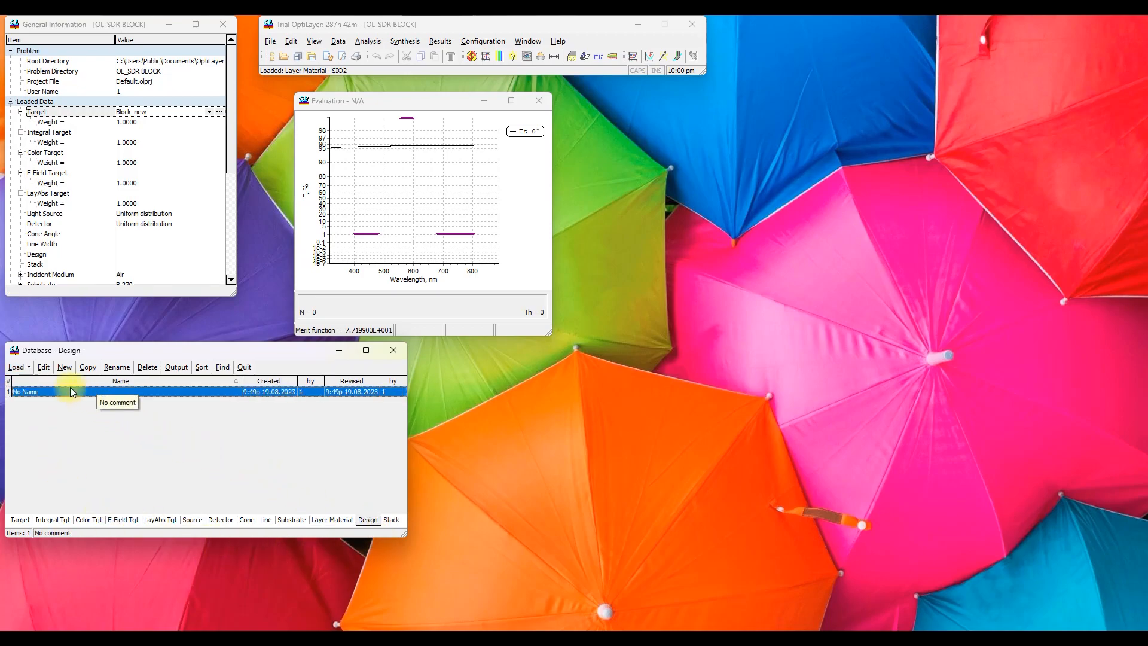
left_click(44, 367)
left_click_drag(538, 350, 655, 215)
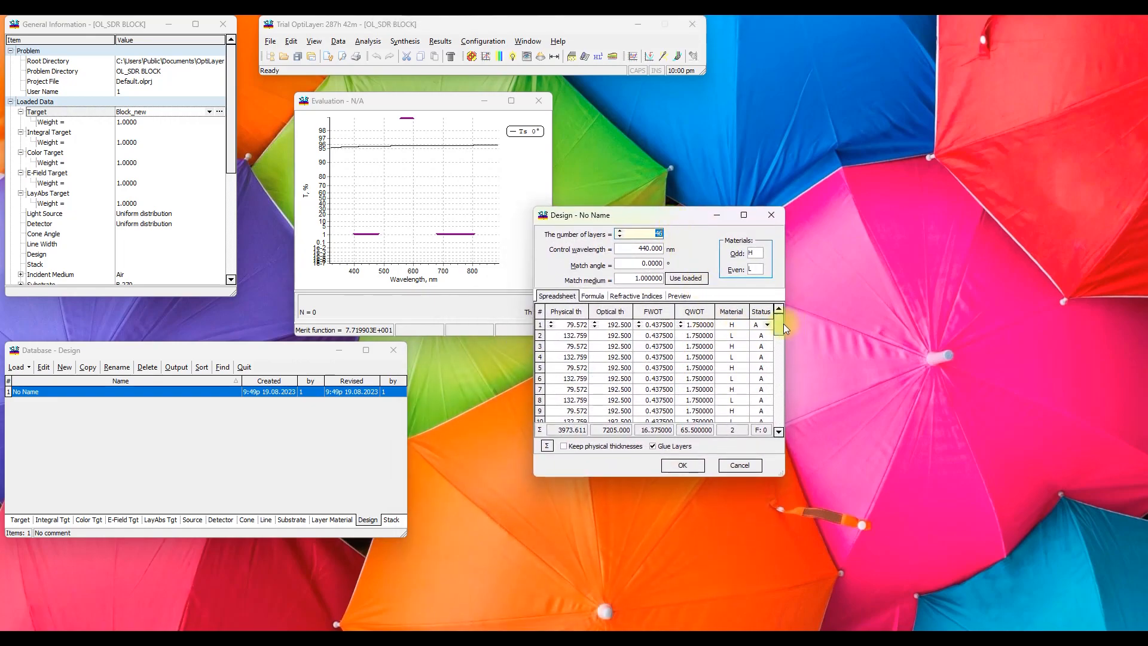
left_click(694, 311)
left_click_drag(779, 322, 778, 374)
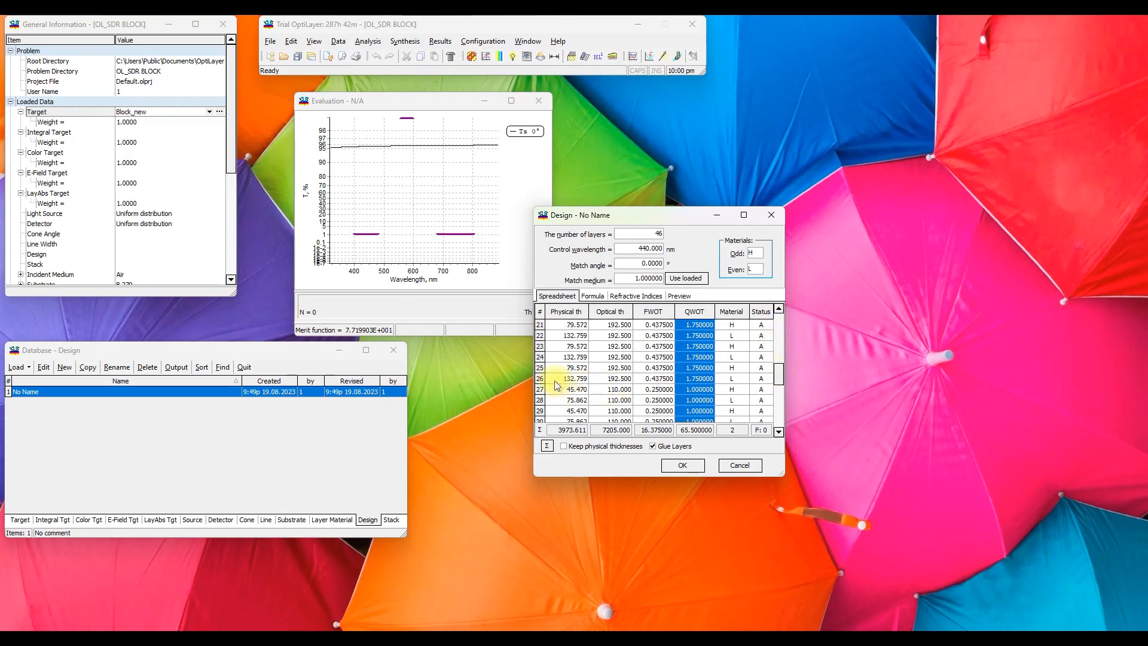
left_click(555, 378)
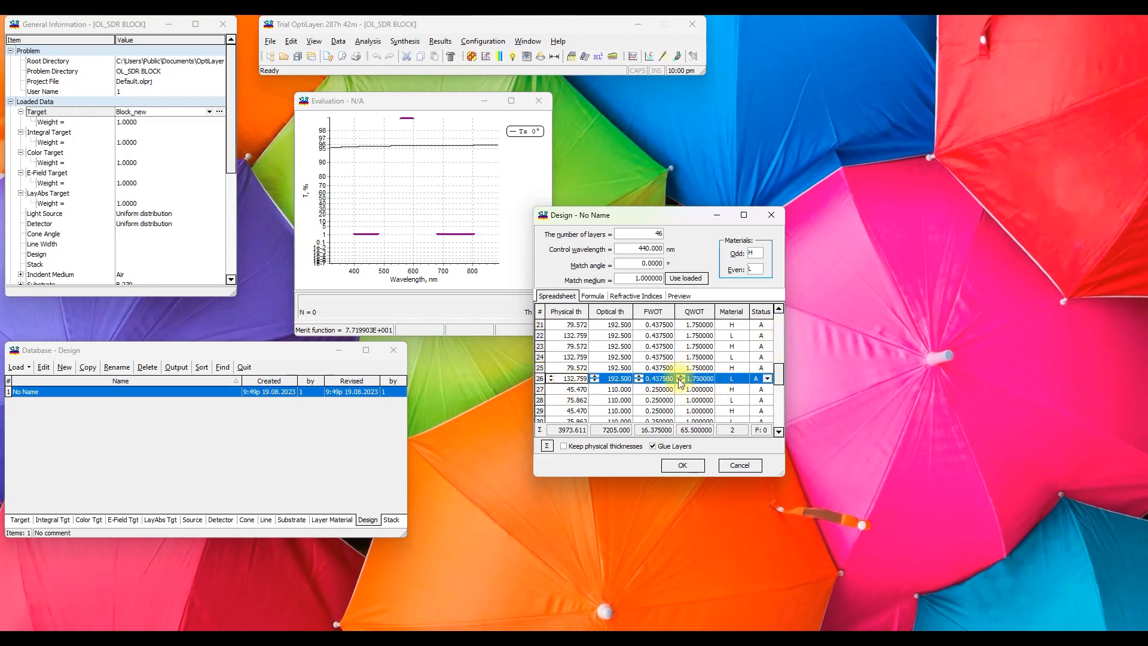
scroll(669, 377, "down", 1)
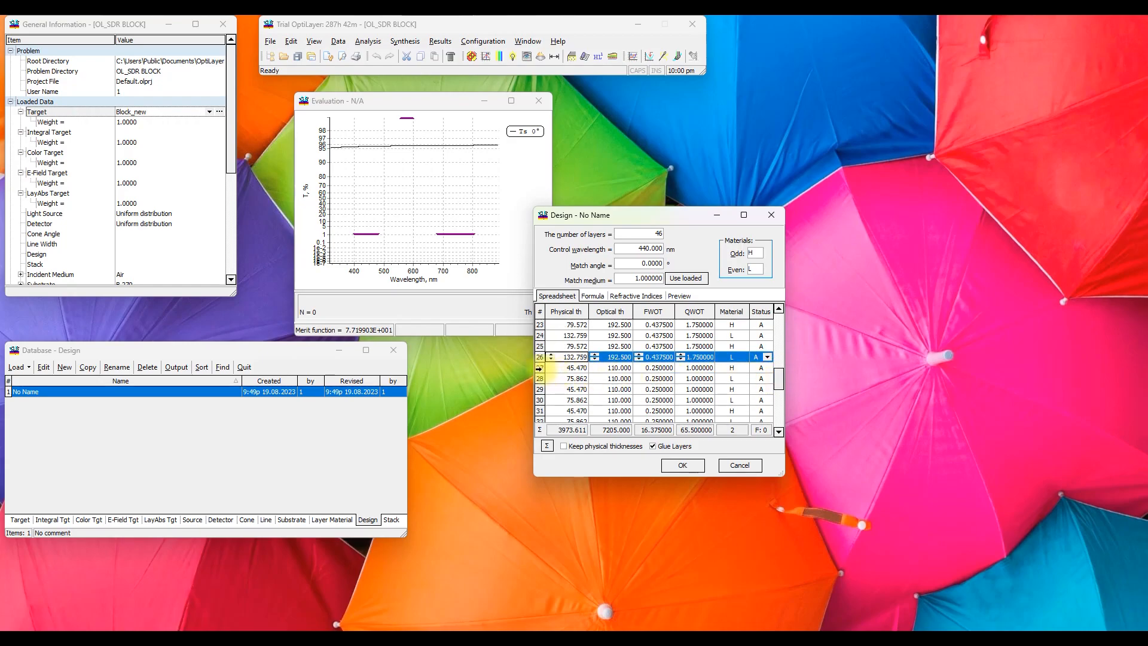
left_click_drag(778, 379, 778, 420)
left_click(688, 465)
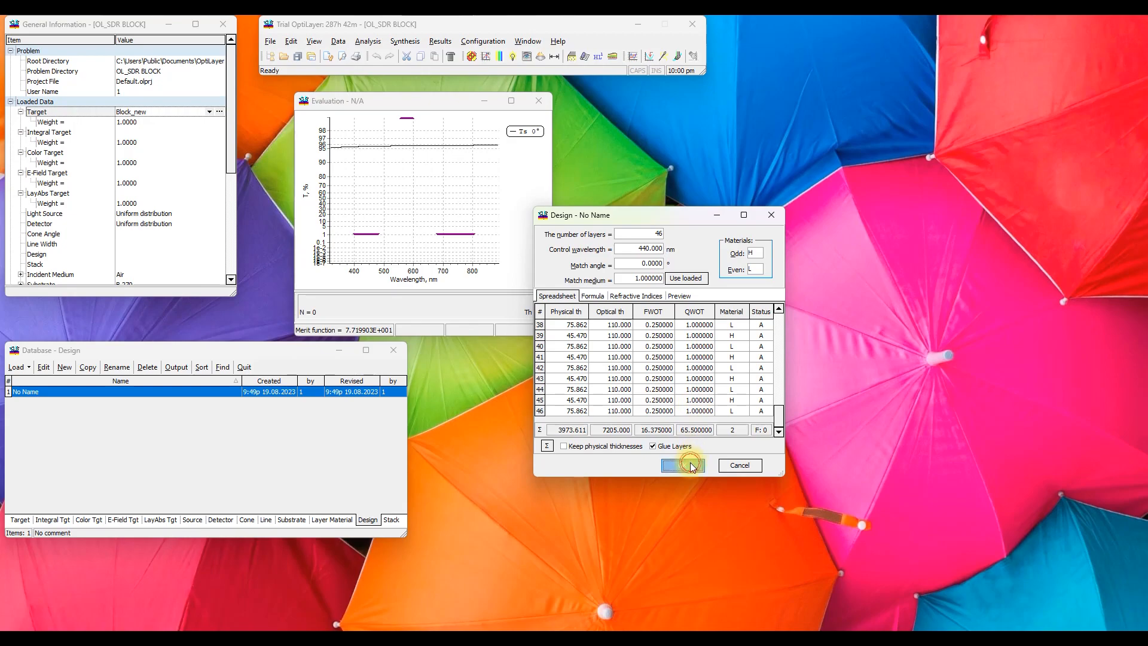
left_click(16, 368)
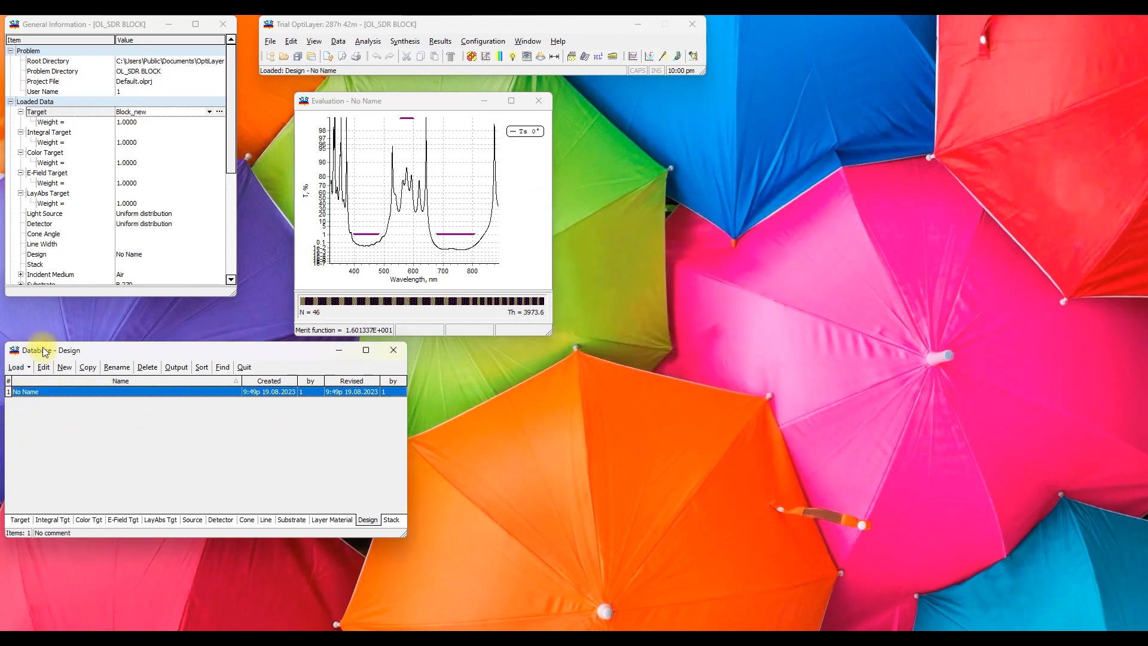
- View the starting design's QWOT layer thicknesses through the Refractive Index Profile analysis and close the chart
left_click(366, 42)
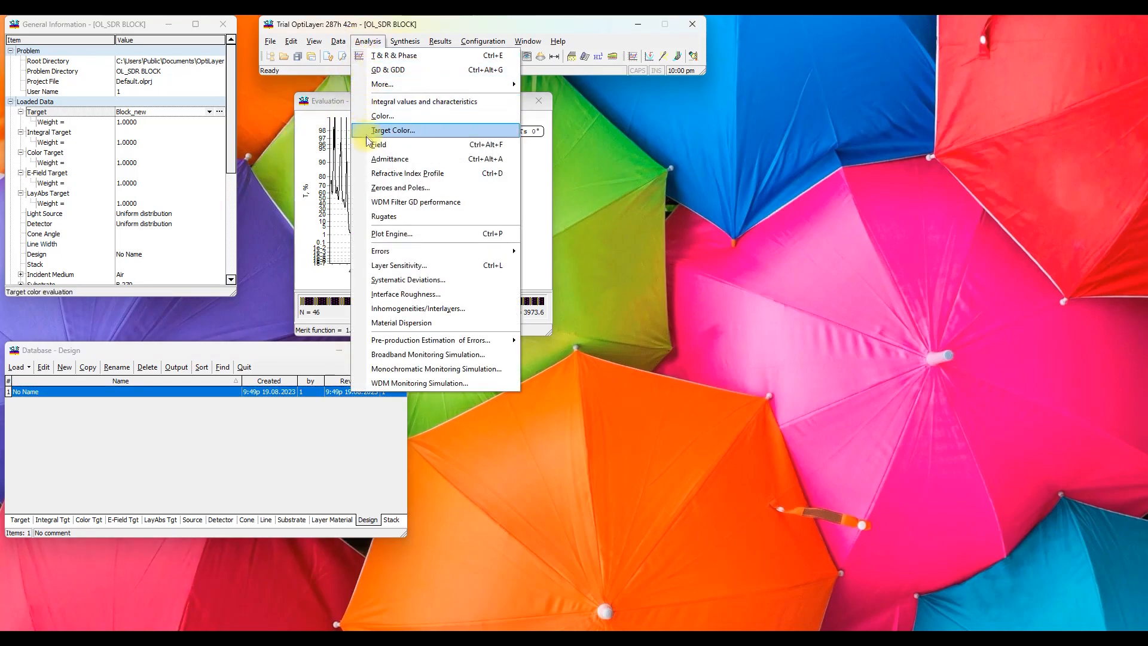
left_click(387, 174)
left_click(483, 366)
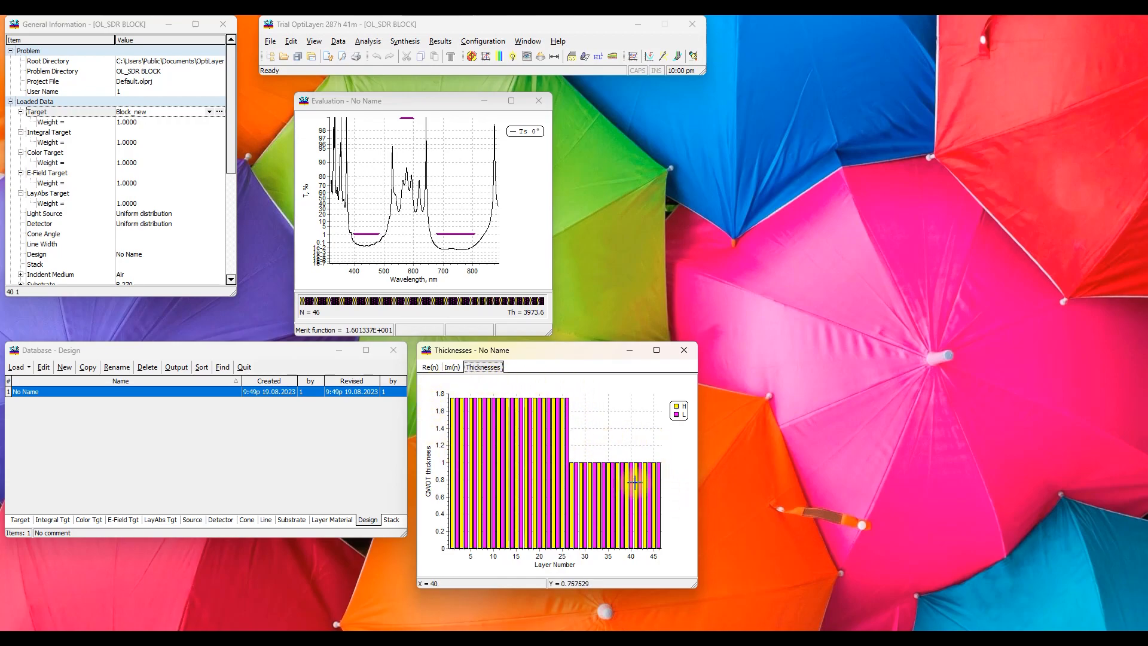
left_click(682, 350)
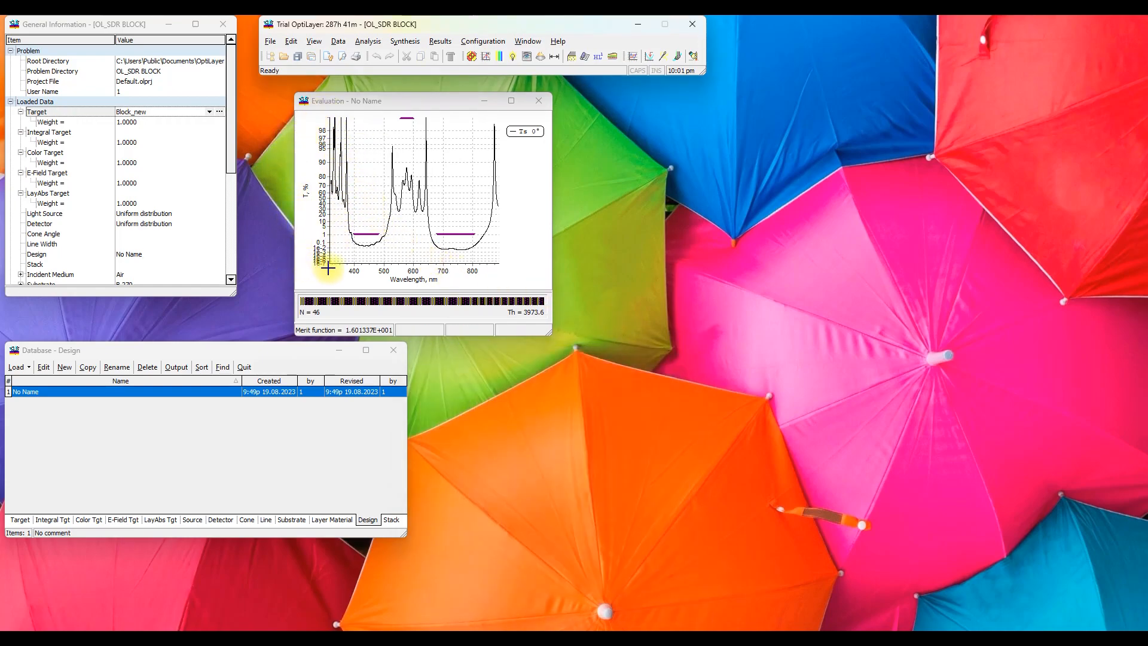
- Check the evaluation chart's axis limits and T & R scale type in the axis options
right_click(312, 166)
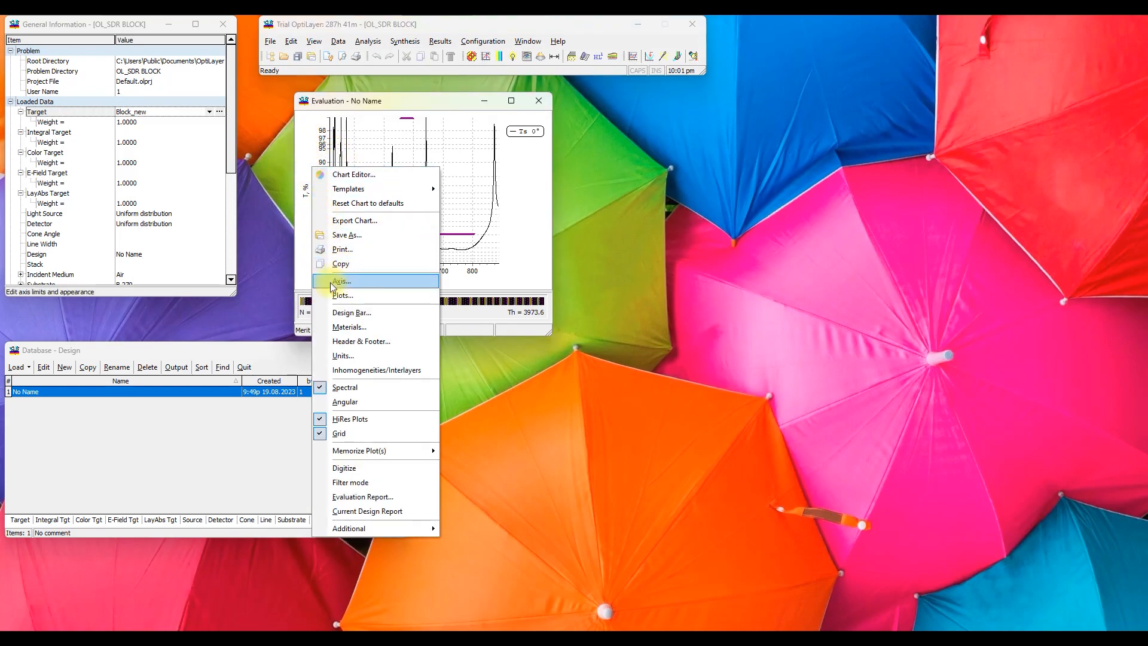
left_click(365, 285)
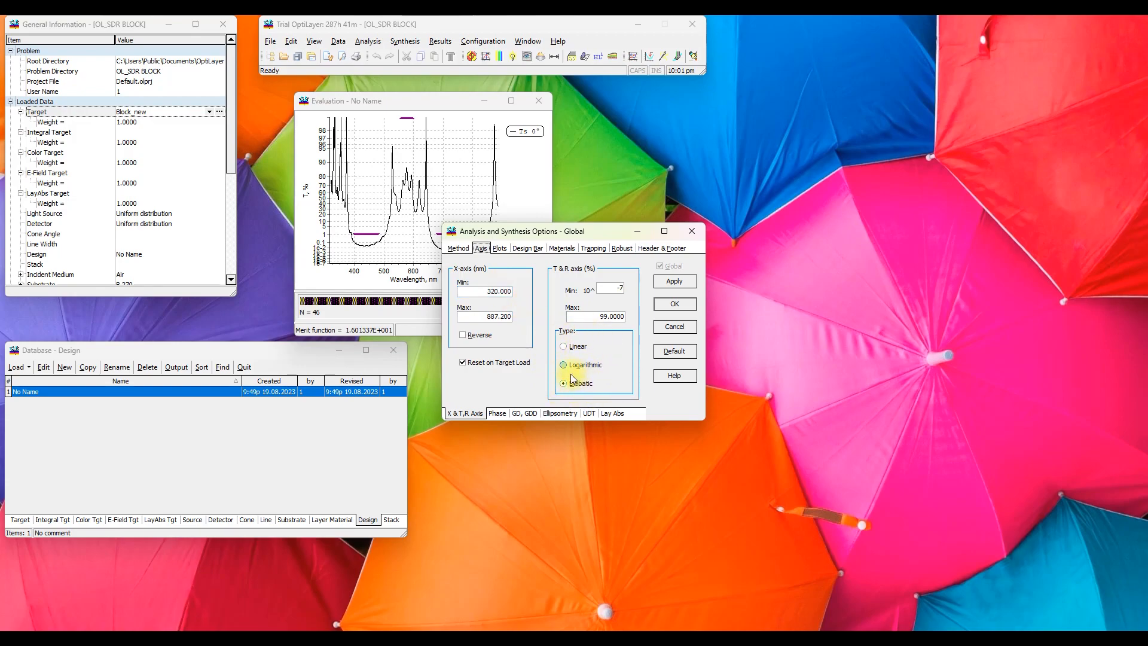
left_click(673, 308)
- Run Sensitivity-Directed Refinement on the loaded design without Needle Optimization
left_click(411, 42)
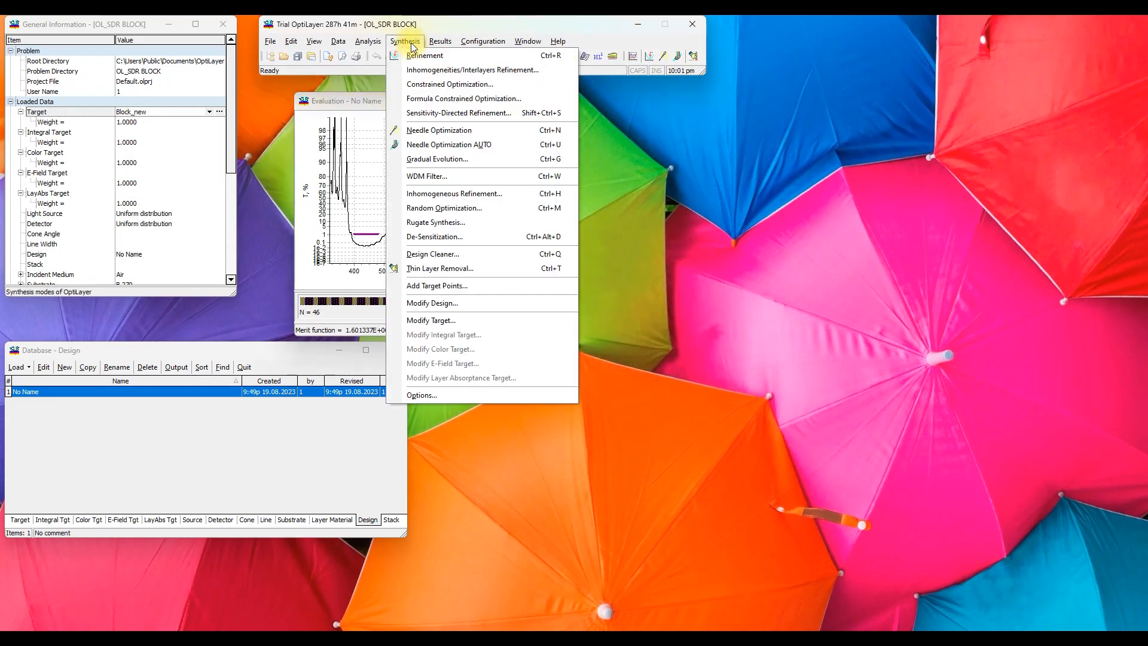
left_click(418, 113)
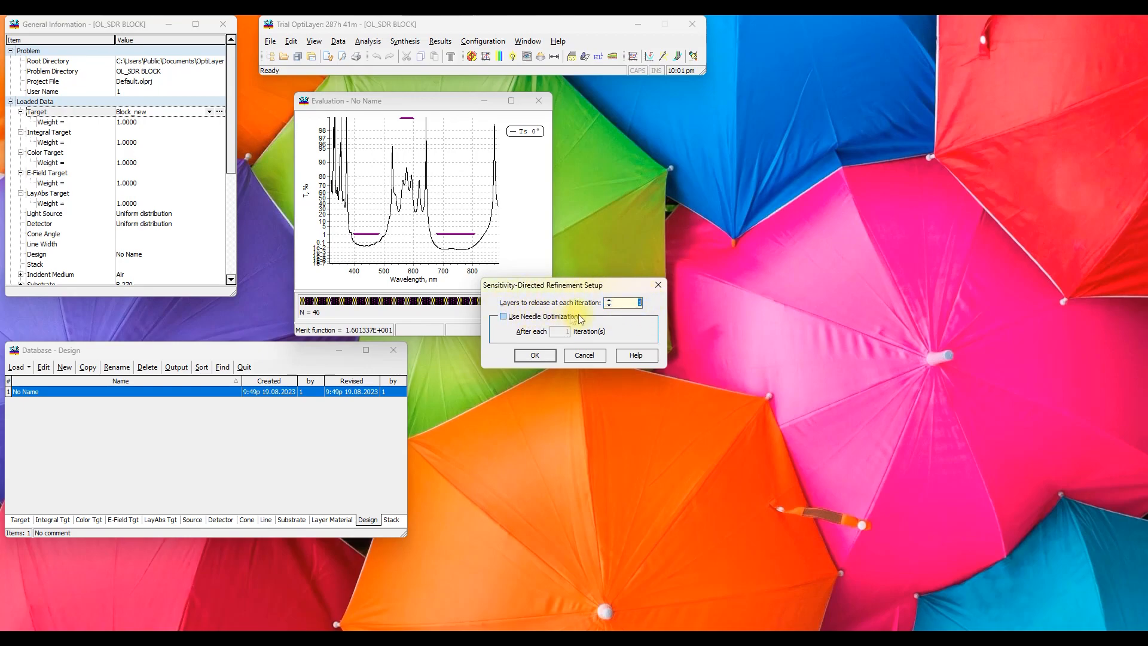
left_click(547, 354)
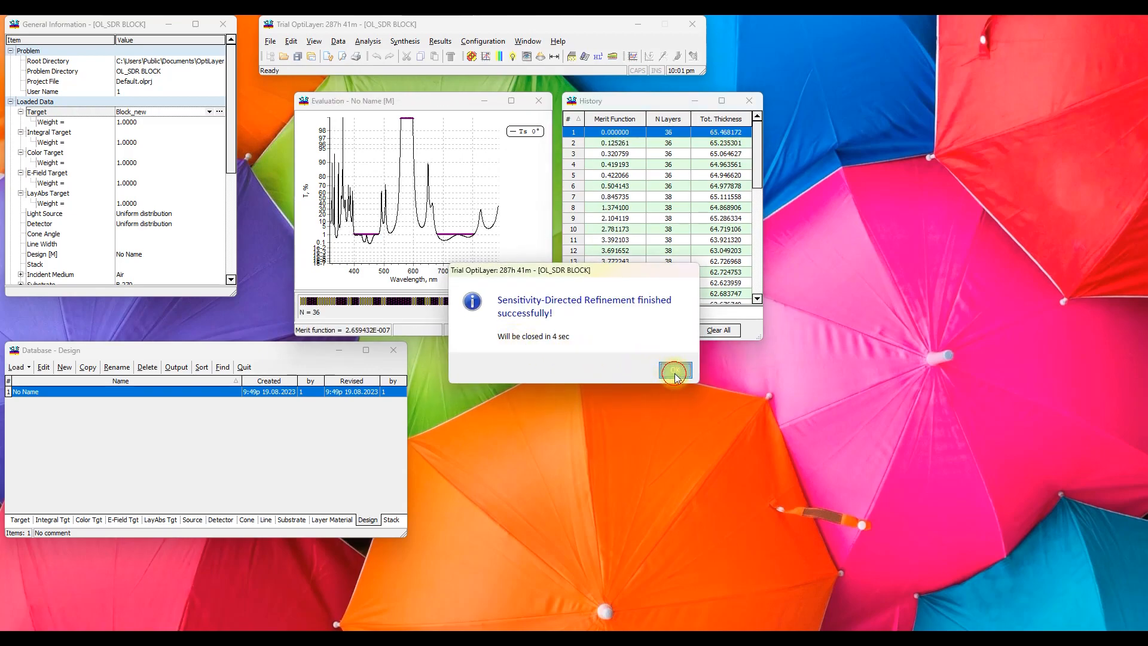
left_click(675, 372)
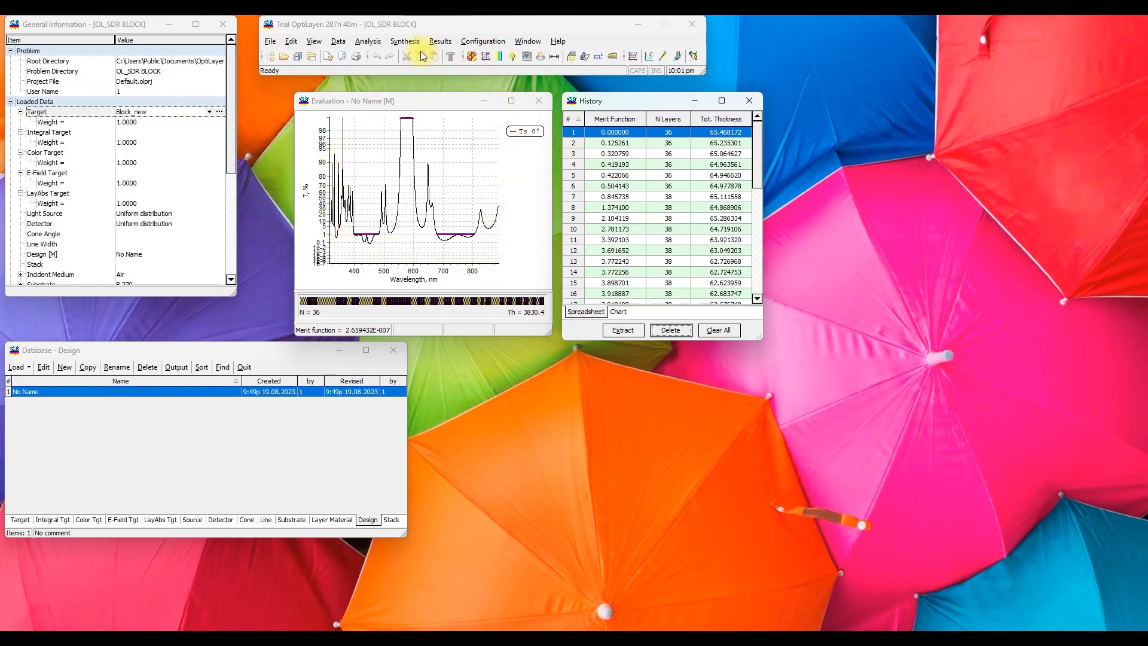
- Display the refined design's refractive index profile and its QWOT layer thickness chart
left_click(379, 45)
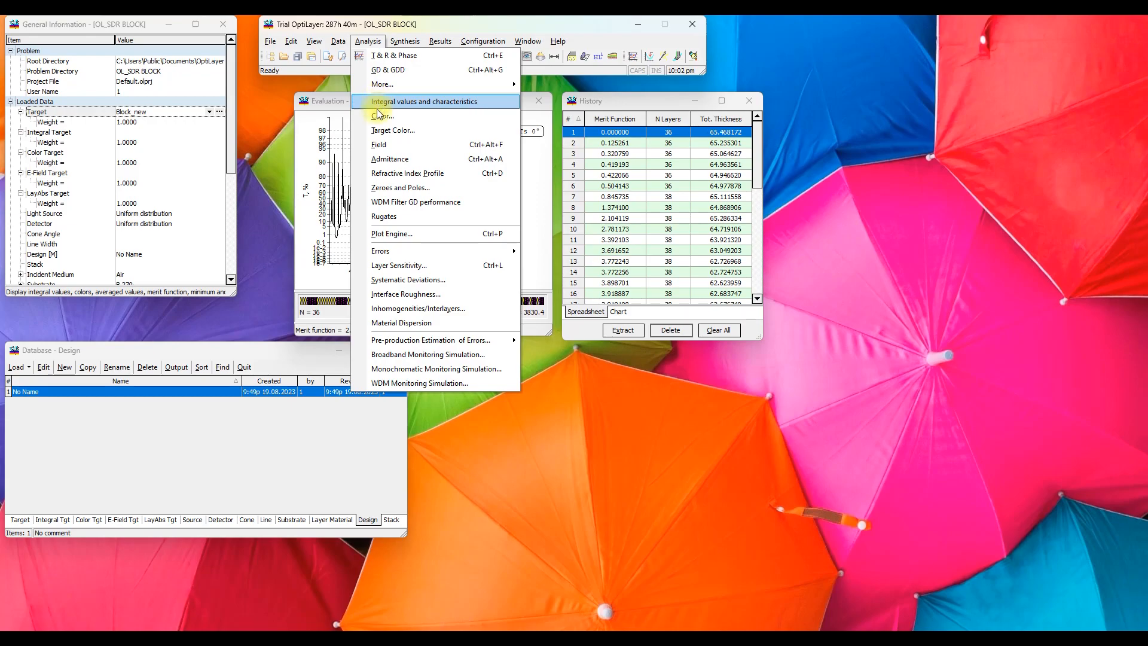
left_click(383, 172)
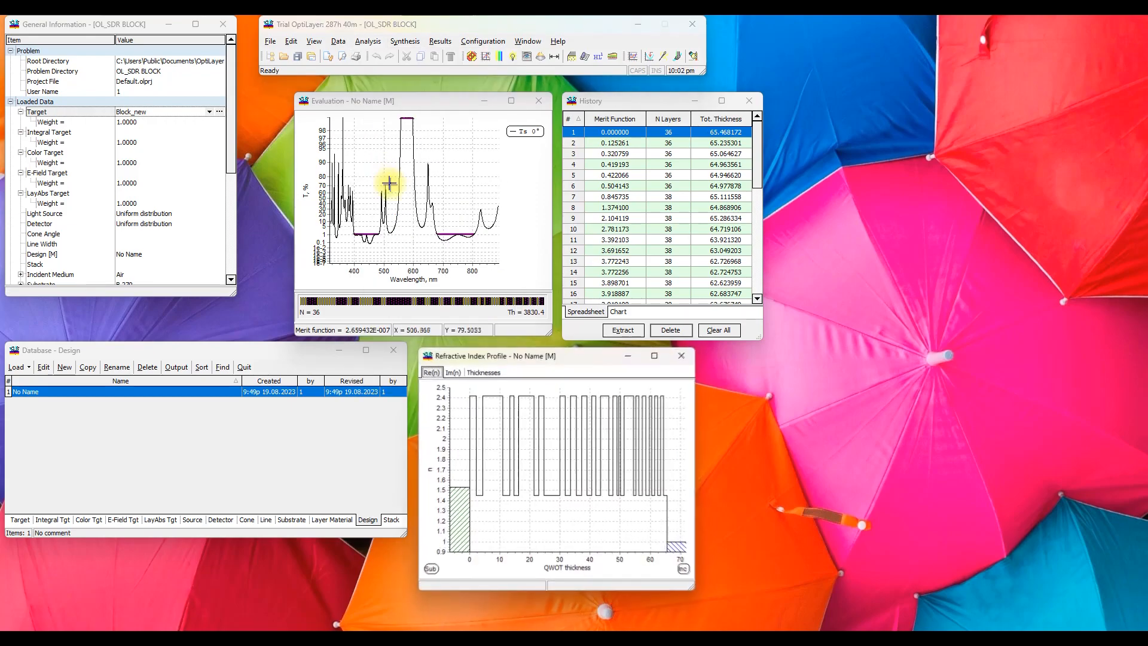
left_click(480, 370)
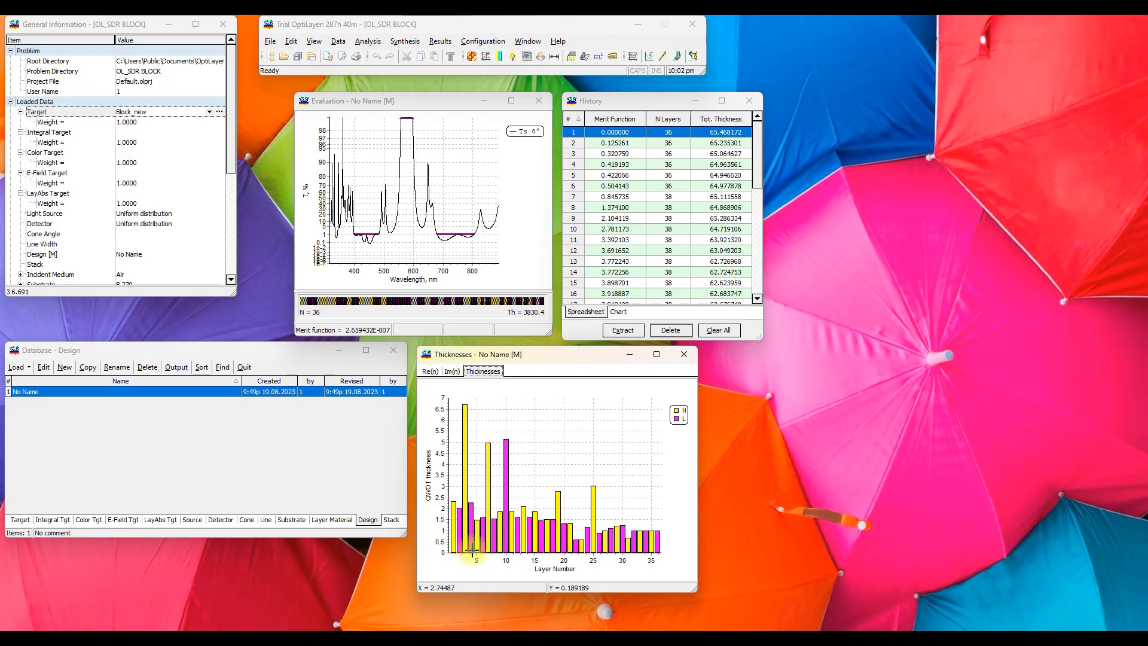